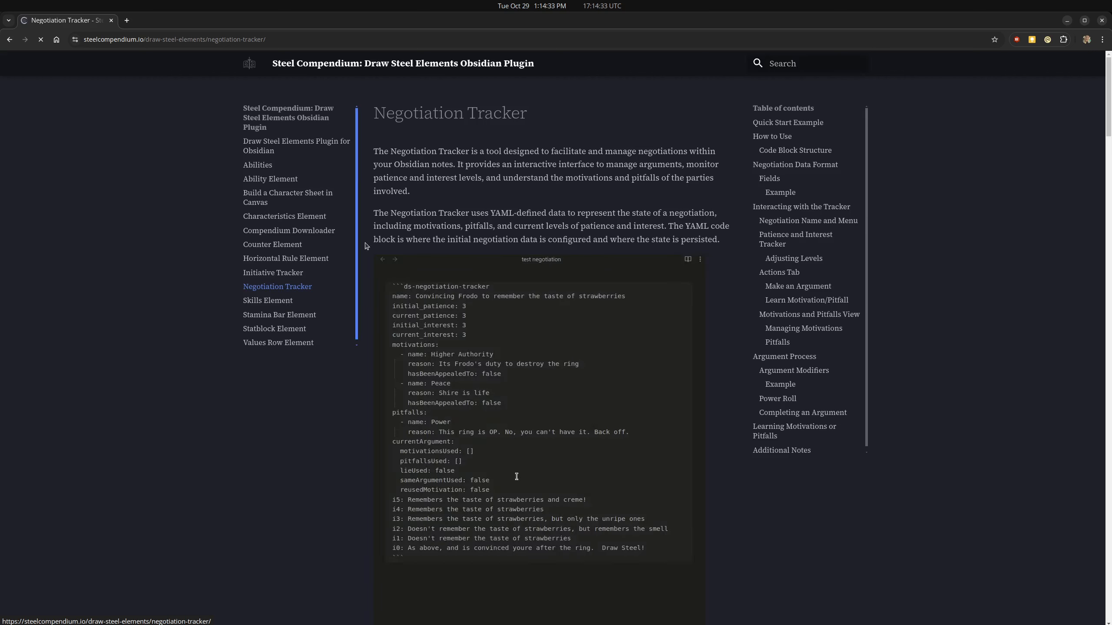
Step: Read through the Negotiation Tracker documentation, covering the quick start, code block structure, data fields and dragon example
scroll(587, 342, down, 2)
scroll(587, 341, down, 15)
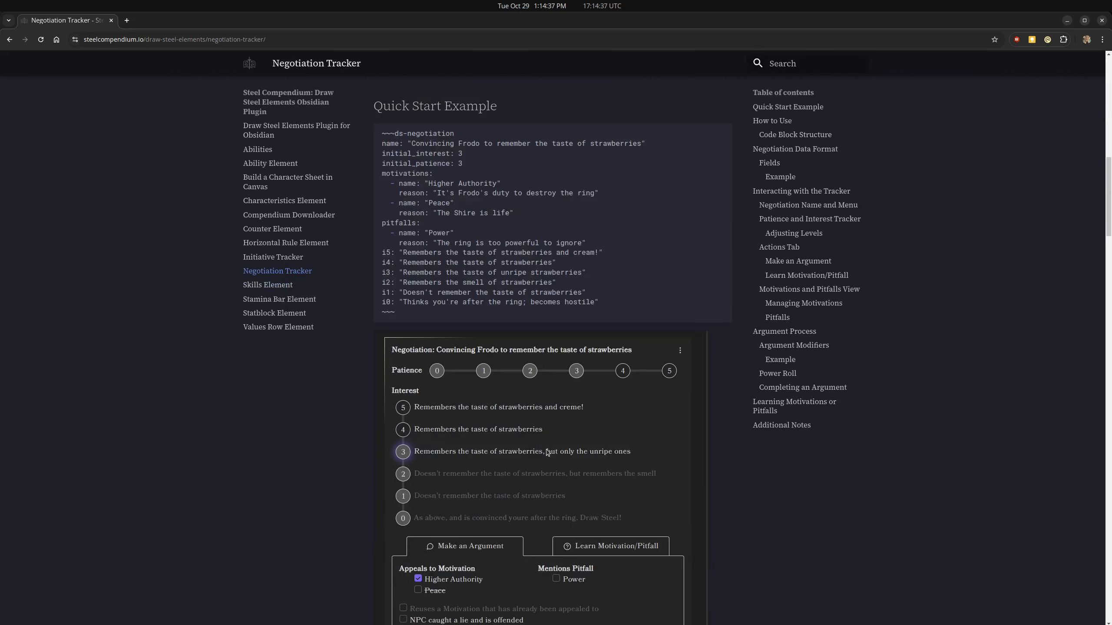
scroll(547, 453, down, 18)
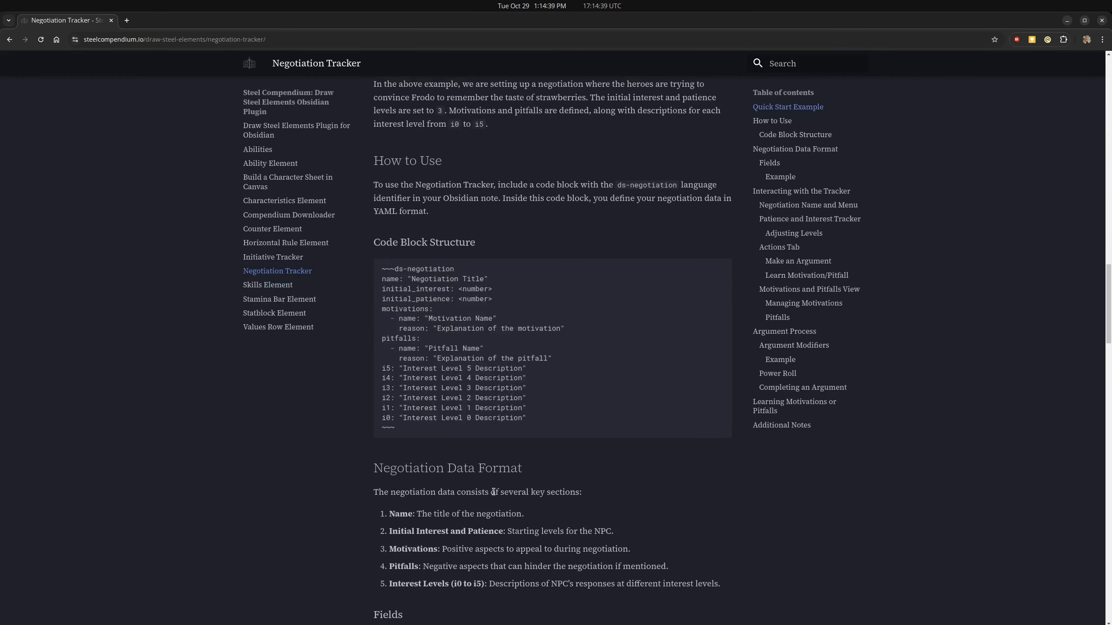
scroll(493, 492, down, 6)
drag(390, 394, 517, 526)
scroll(554, 521, down, 20)
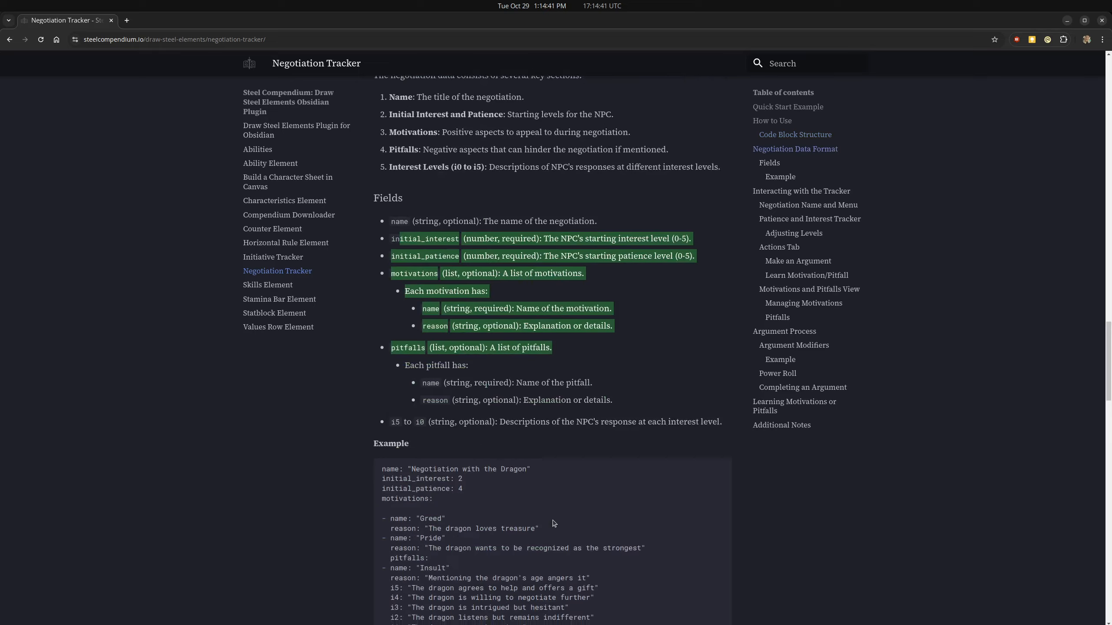
scroll(554, 521, up, 20)
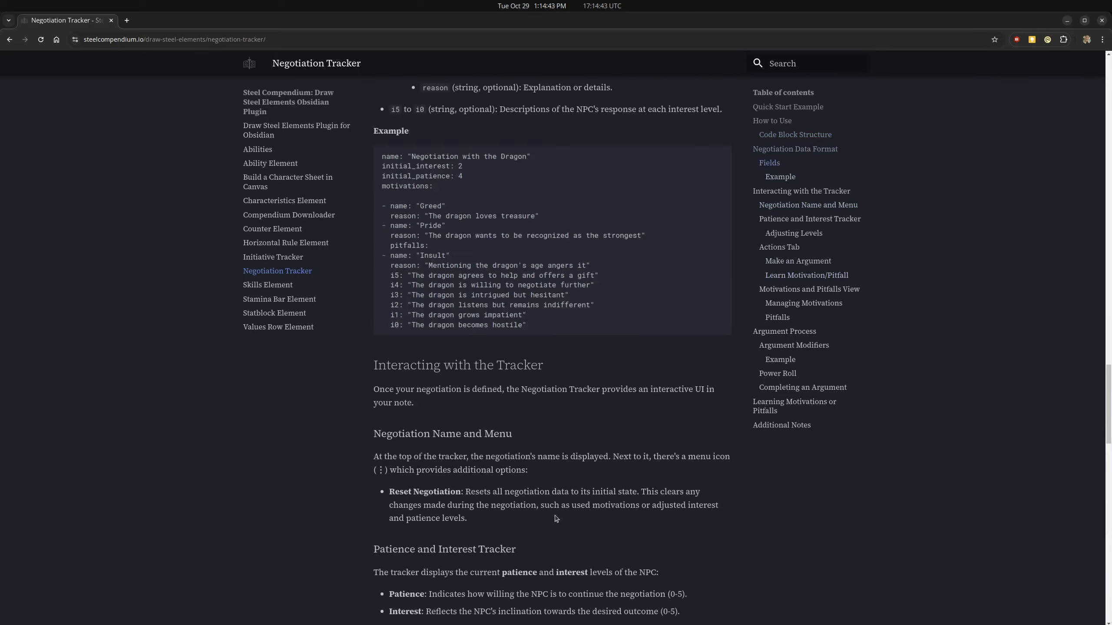
Step: Place the documentation browser window beside Obsidian and put the cursor in the Welcome note
drag(124, 364, 757, 388)
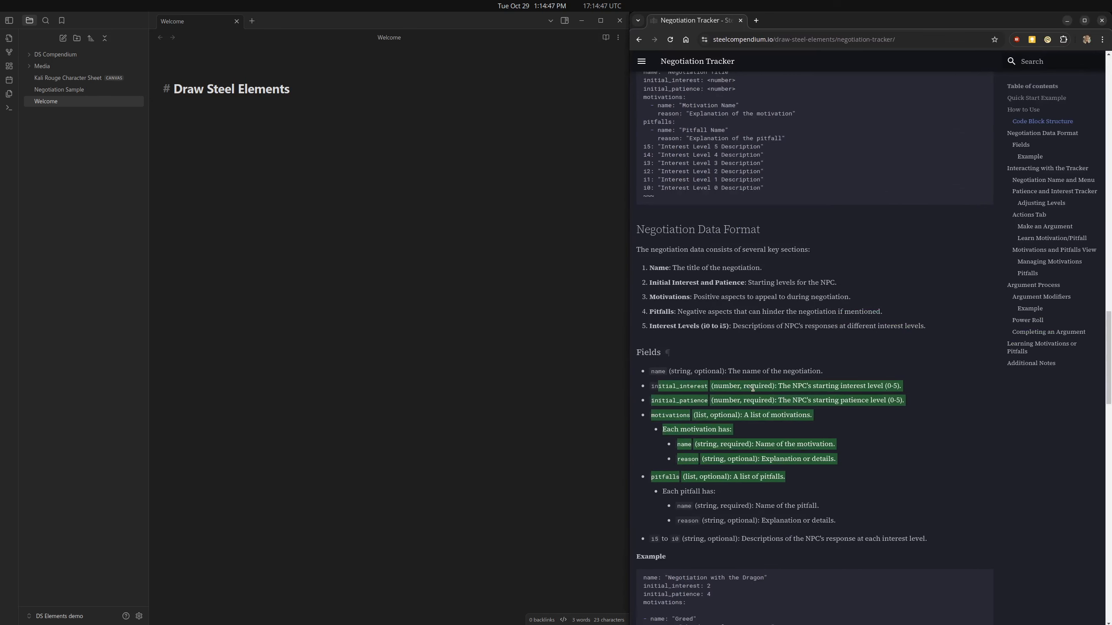
click(372, 197)
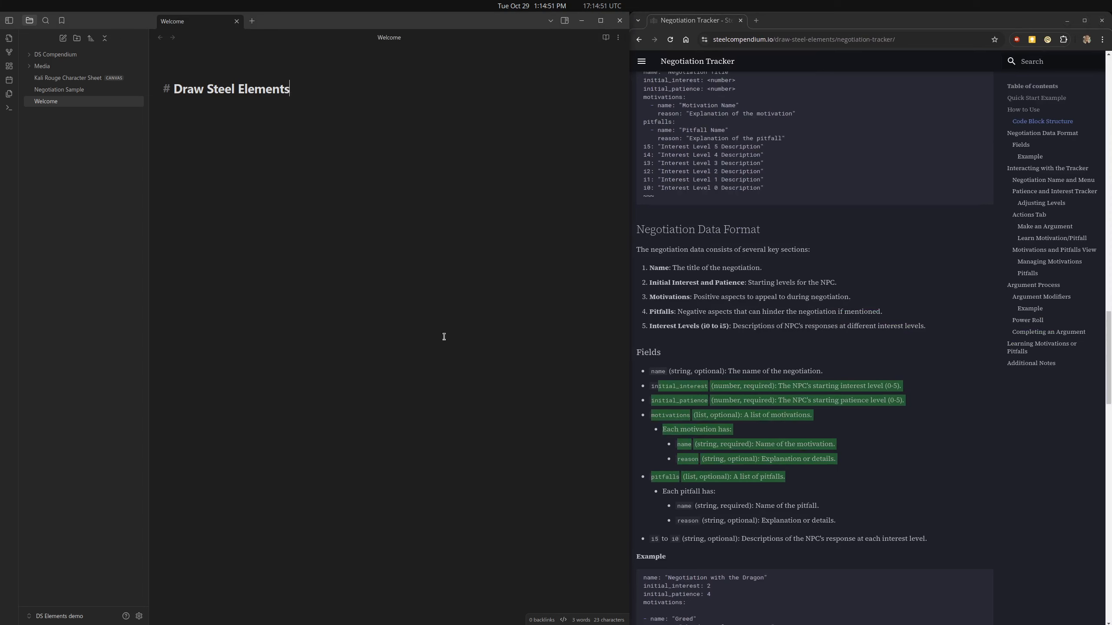
Step: Turn the Readable line length editor setting on and back off, and leave the settings
click(138, 616)
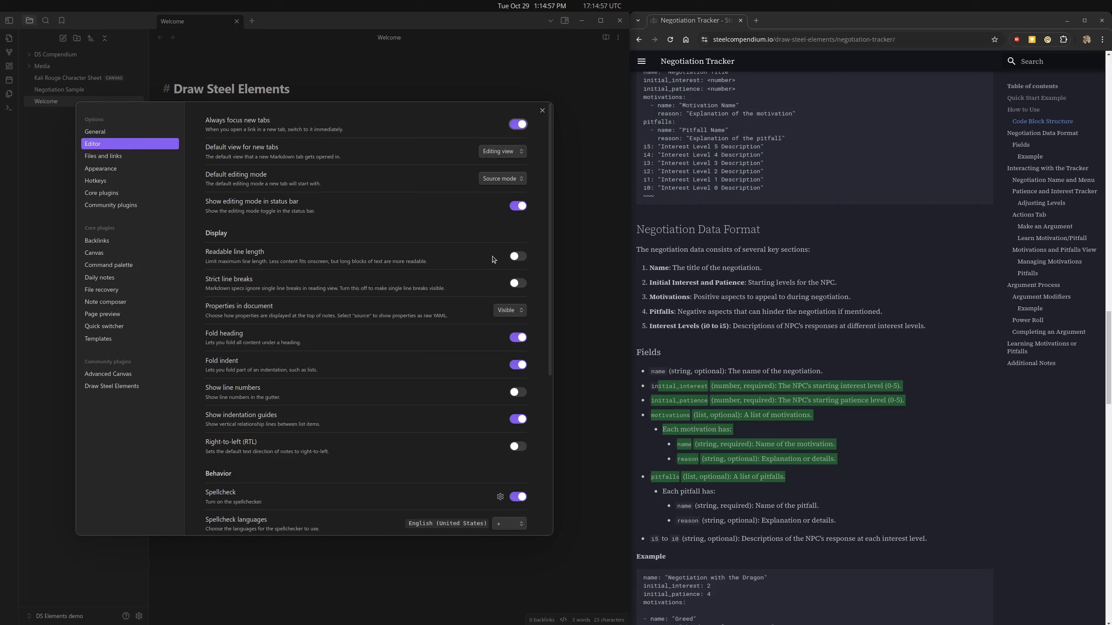
click(518, 261)
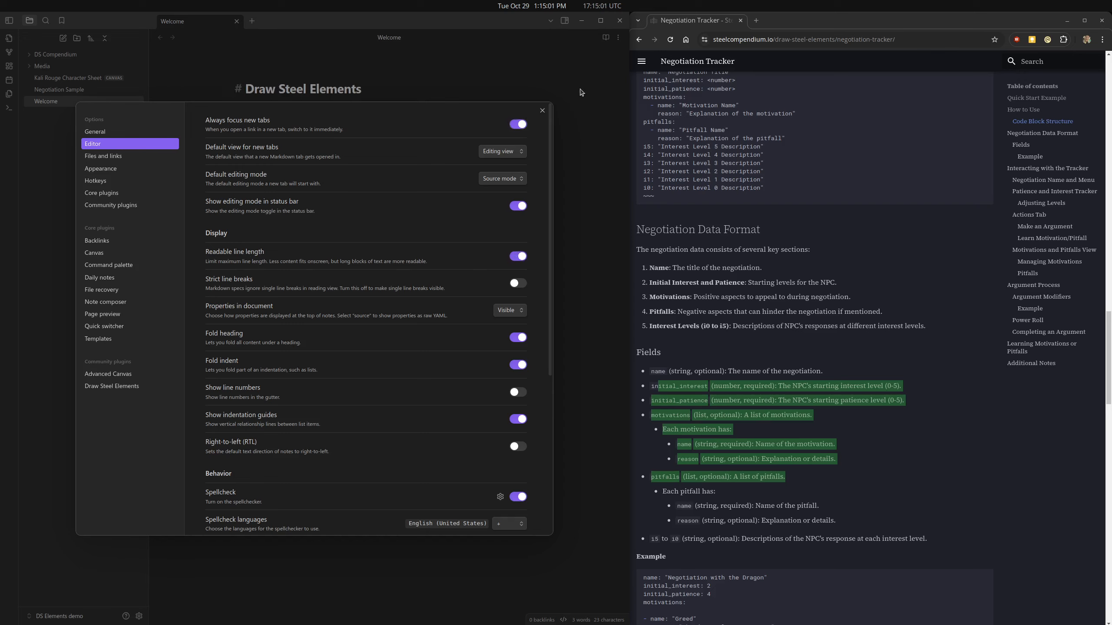
click(518, 257)
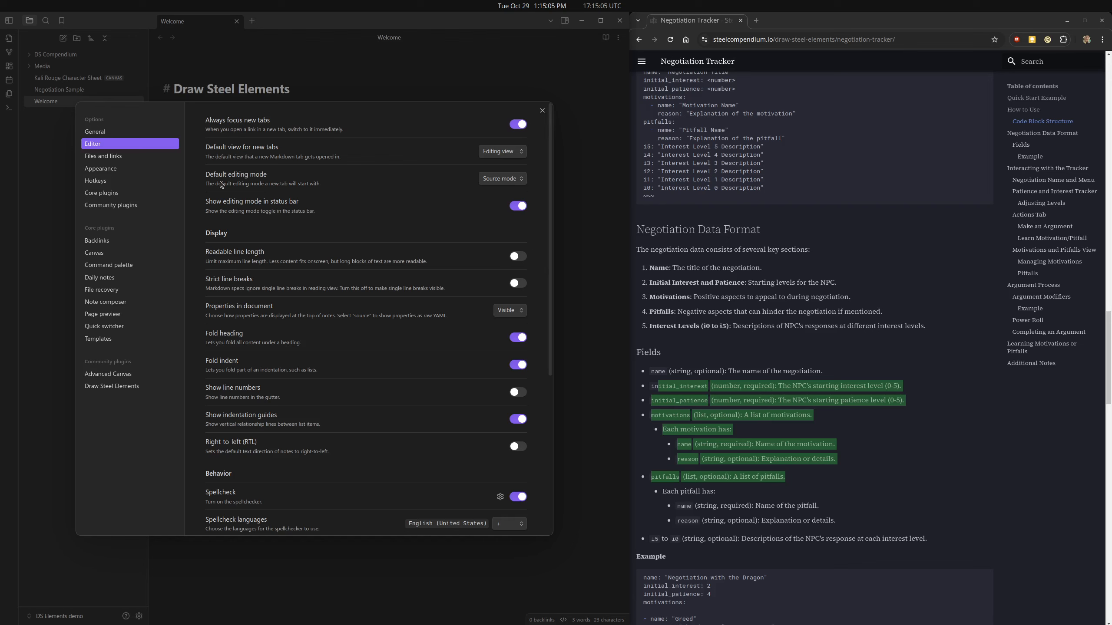
click(542, 111)
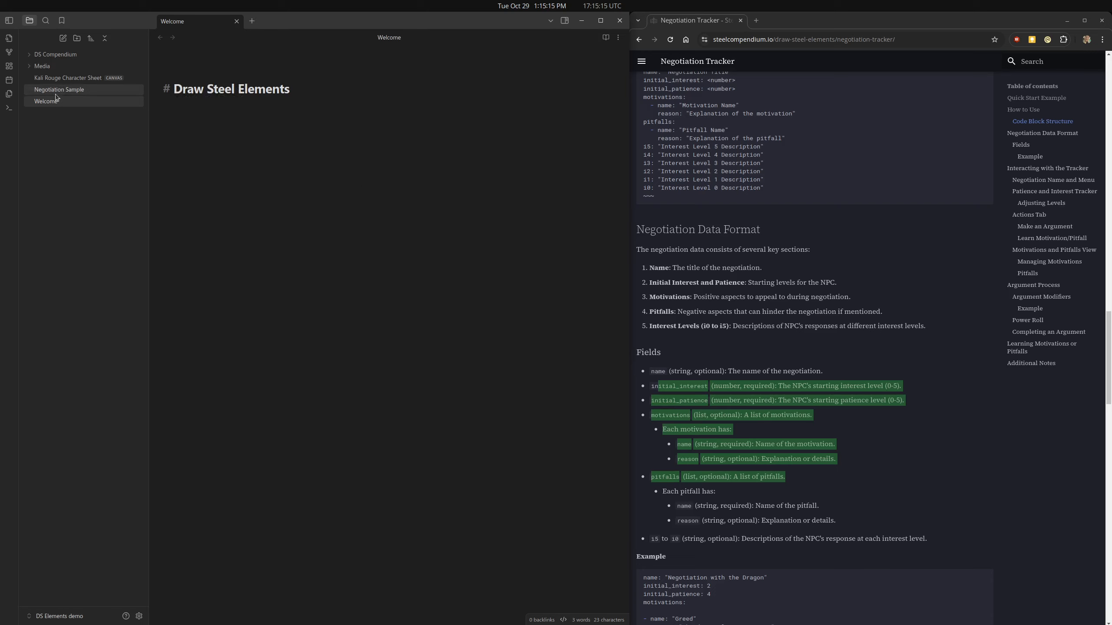
Step: Look over the contents of the DS Compendium folder and its Adventures subfolder in the vault
click(27, 57)
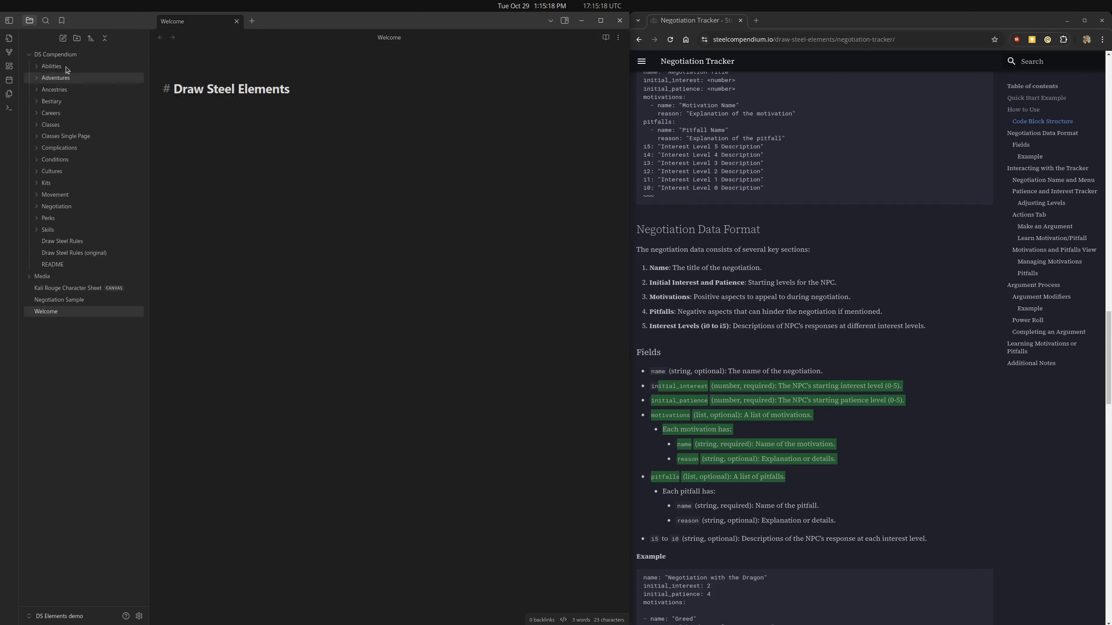
click(38, 81)
click(36, 79)
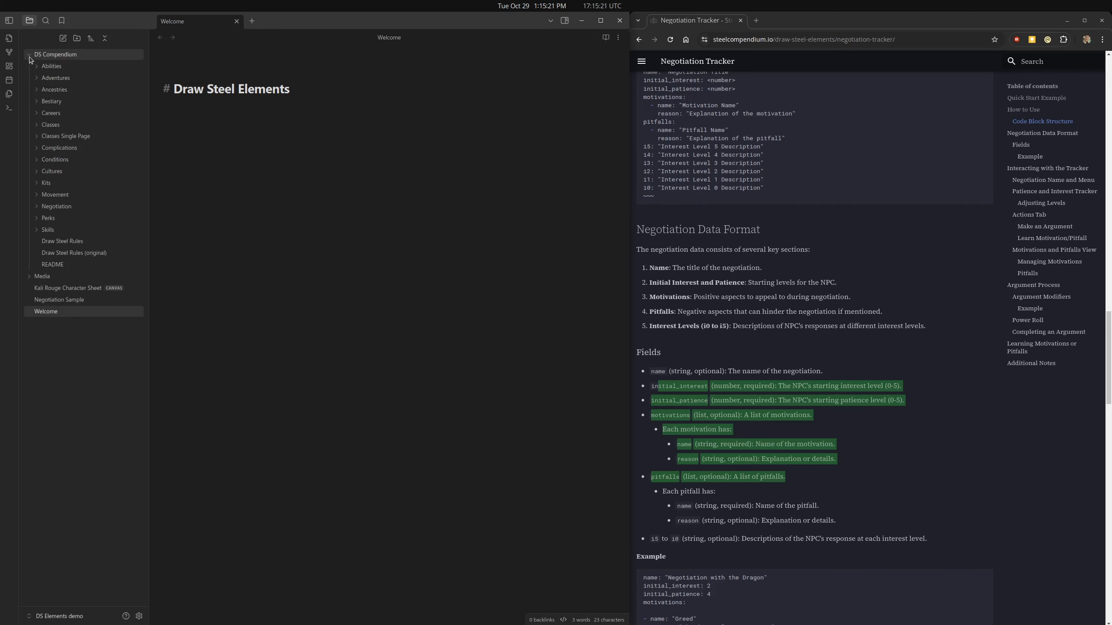
click(30, 56)
Step: Open the Negotiation Sample note and show it in reading view
click(64, 90)
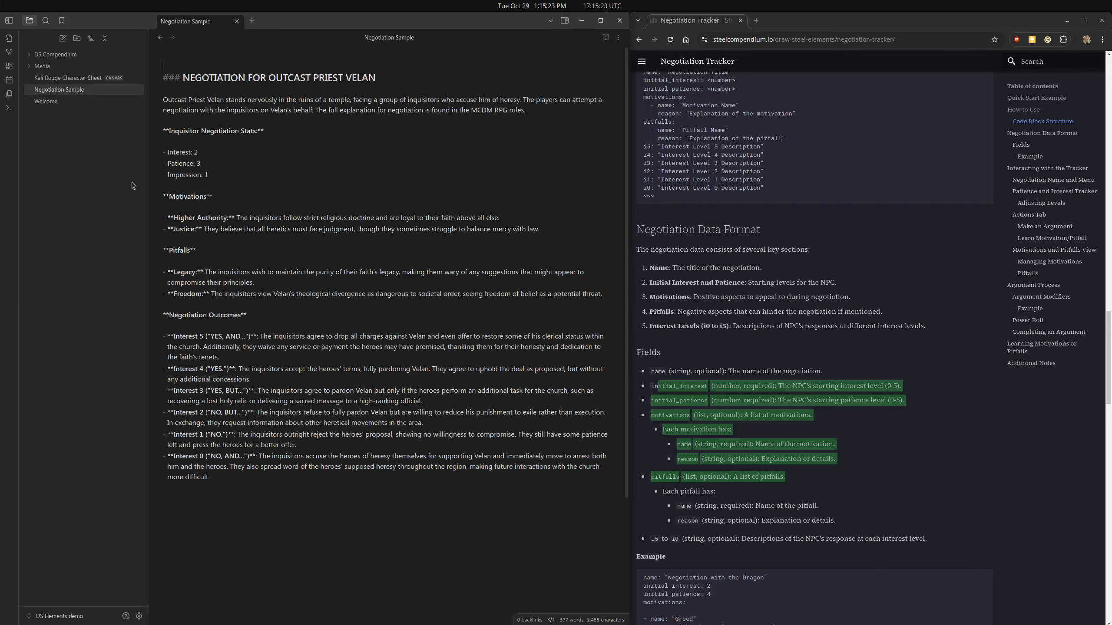
click(316, 156)
key(ctrl+e)
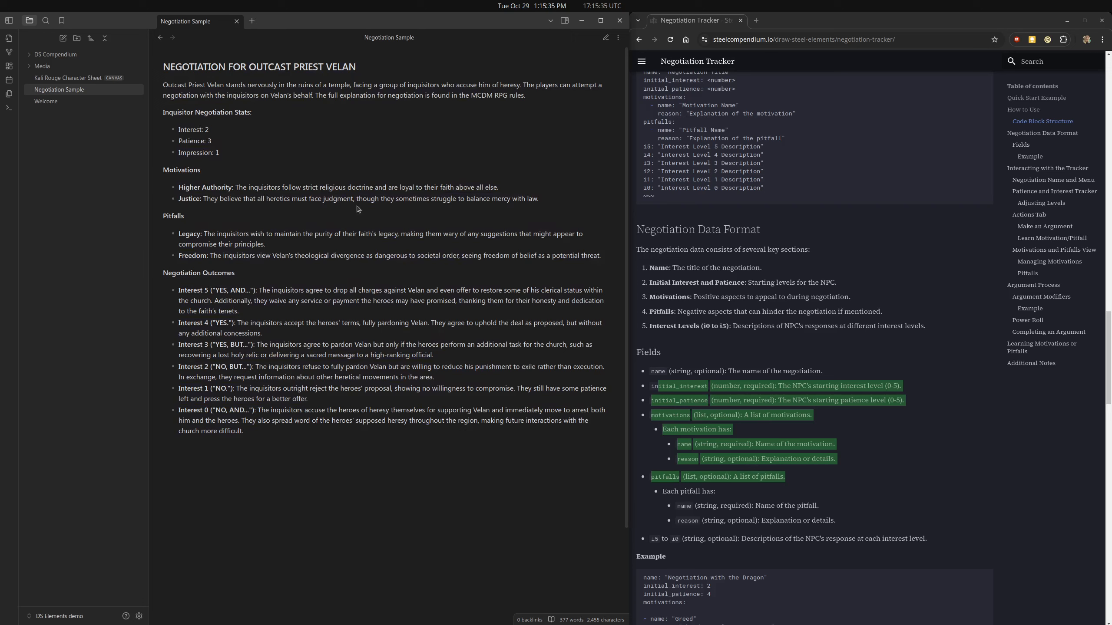
Step: Open an empty note tab and copy "OUTCAST PRIEST VELAN" from the Negotiation Sample heading
click(252, 20)
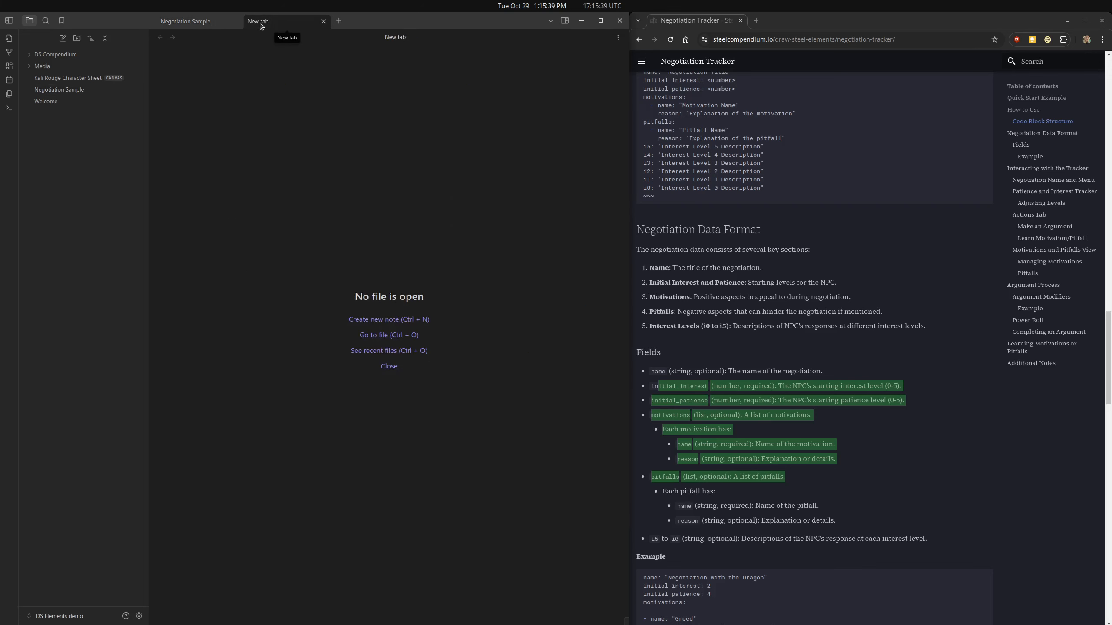
click(206, 22)
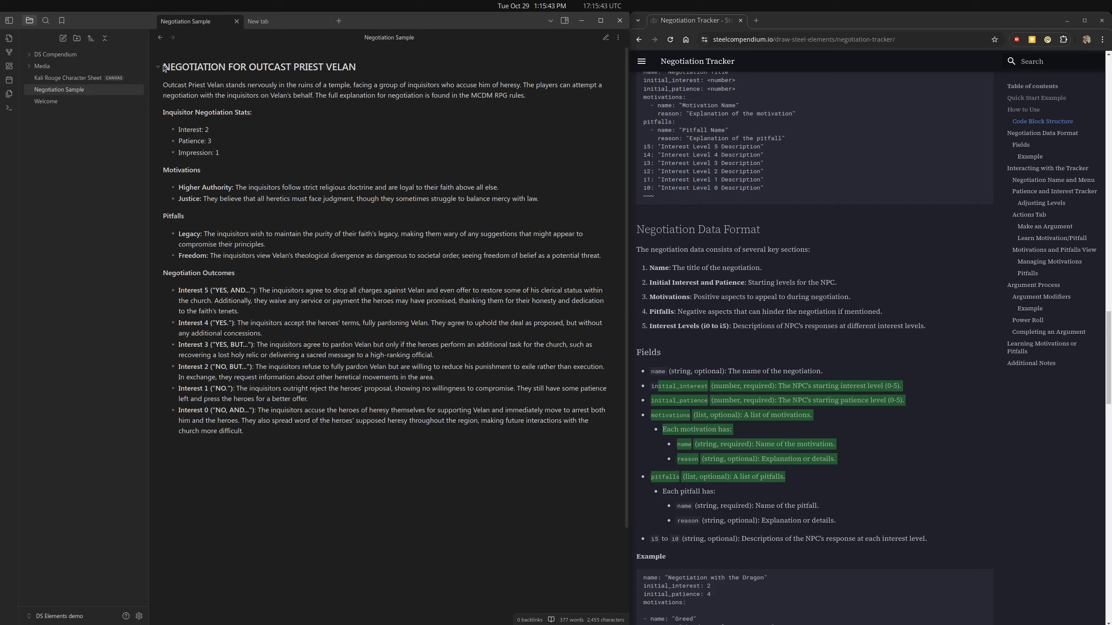
drag(249, 66, 377, 68)
key(ctrl+c)
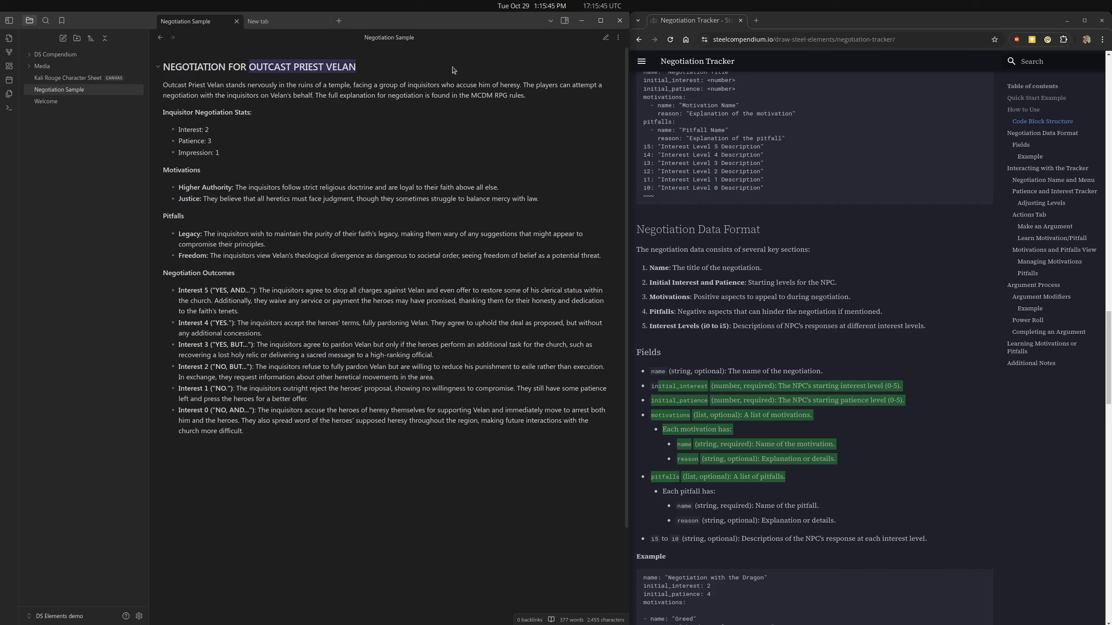
click(264, 24)
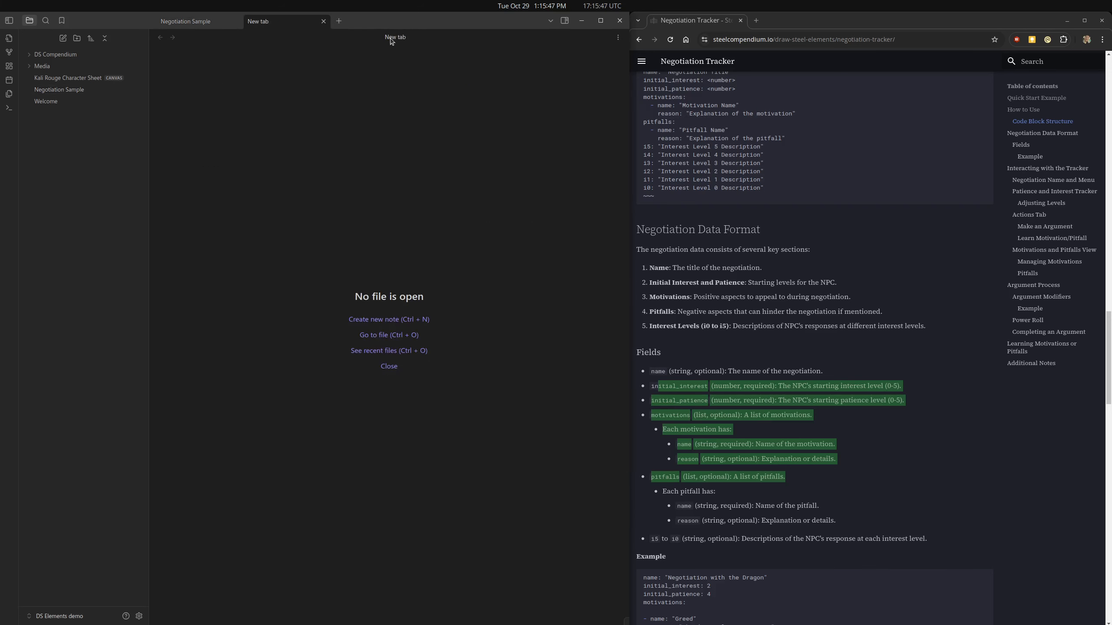
Step: Create a note named "OUTCAST PRIEST VELAN Negotiation" in the empty tab, using the copied heading text
key(ctrl+t)
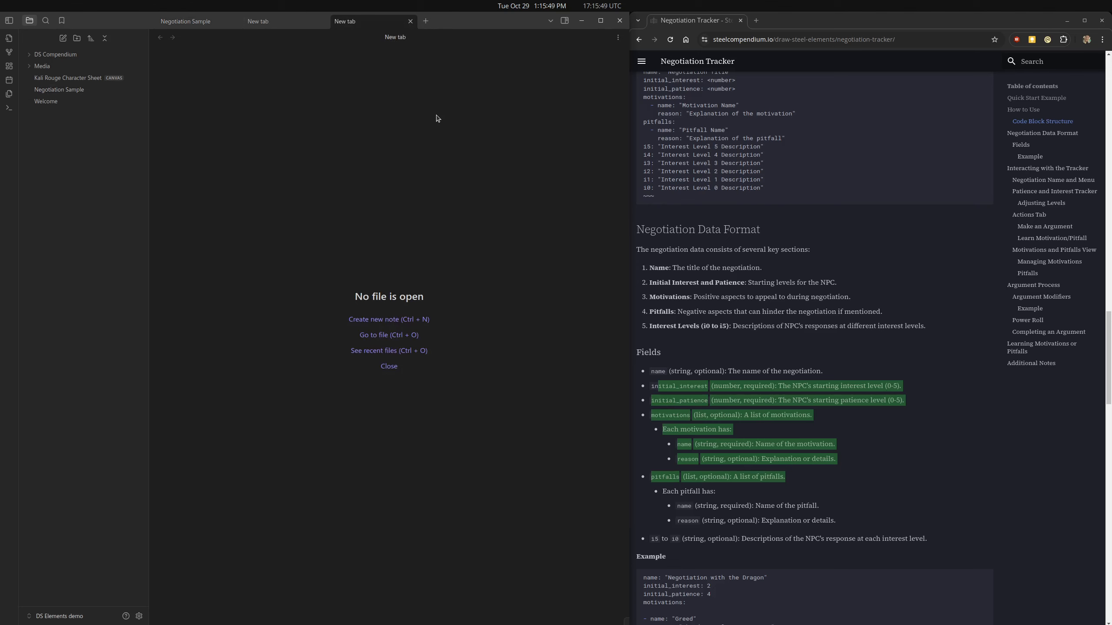
key(ctrl+w)
key(ctrl+o)
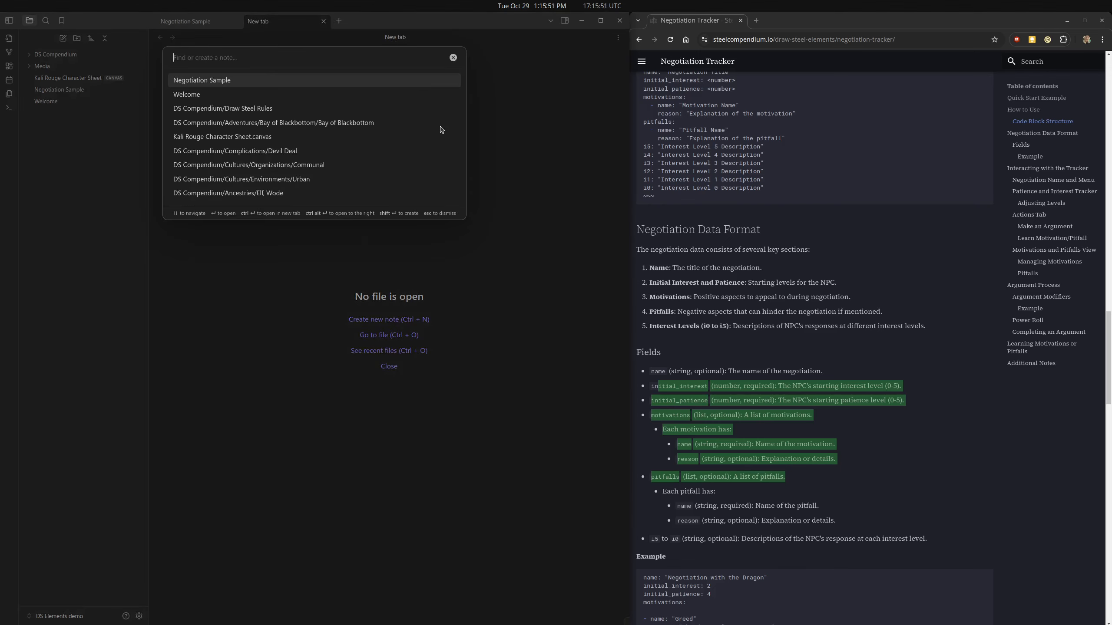
text(Neg)
key(BackSpace)
key(BackSpace)
key(BackSpace)
key(ctrl+v)
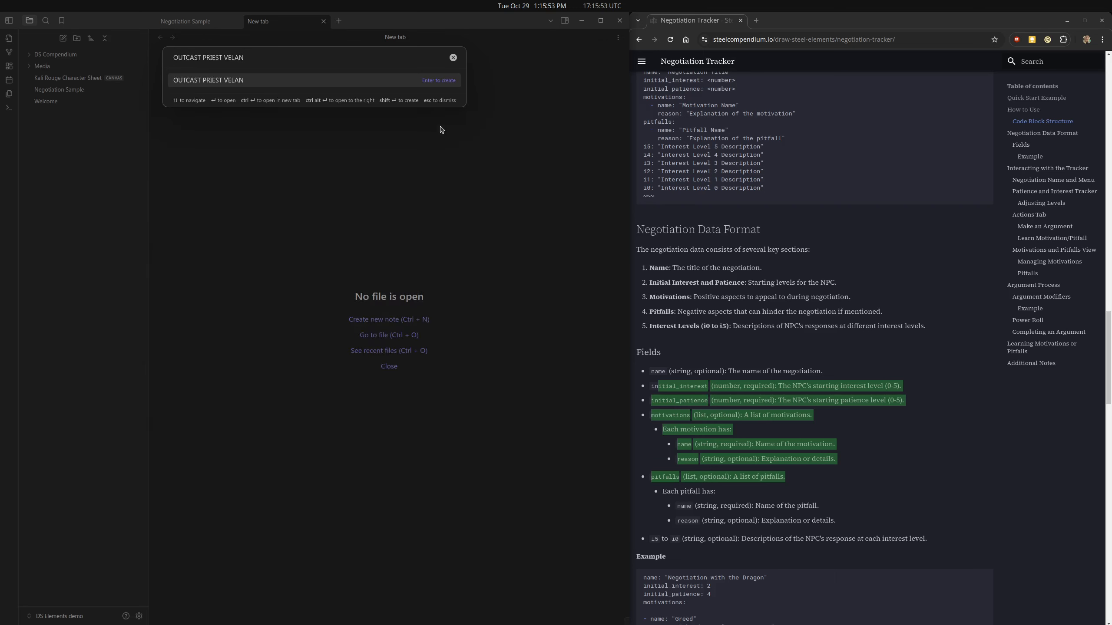
text(Negotiation)
key(Return)
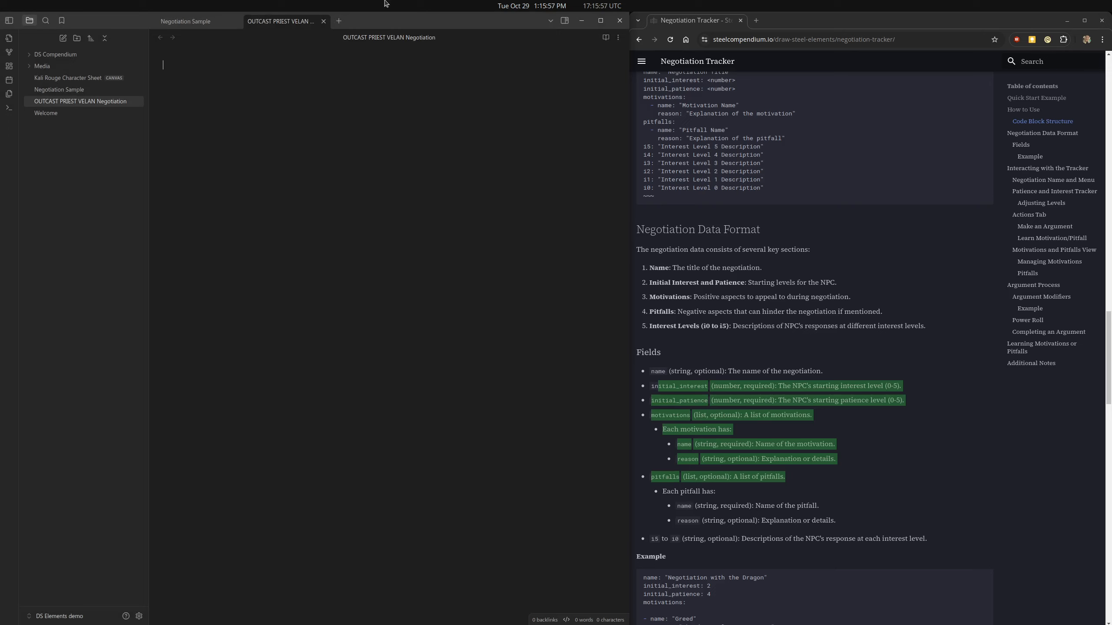
Step: Add a ds-nt code block to the new note, check it in reading view, and add a name field
text(```ds-nt)
key(ctrl+e)
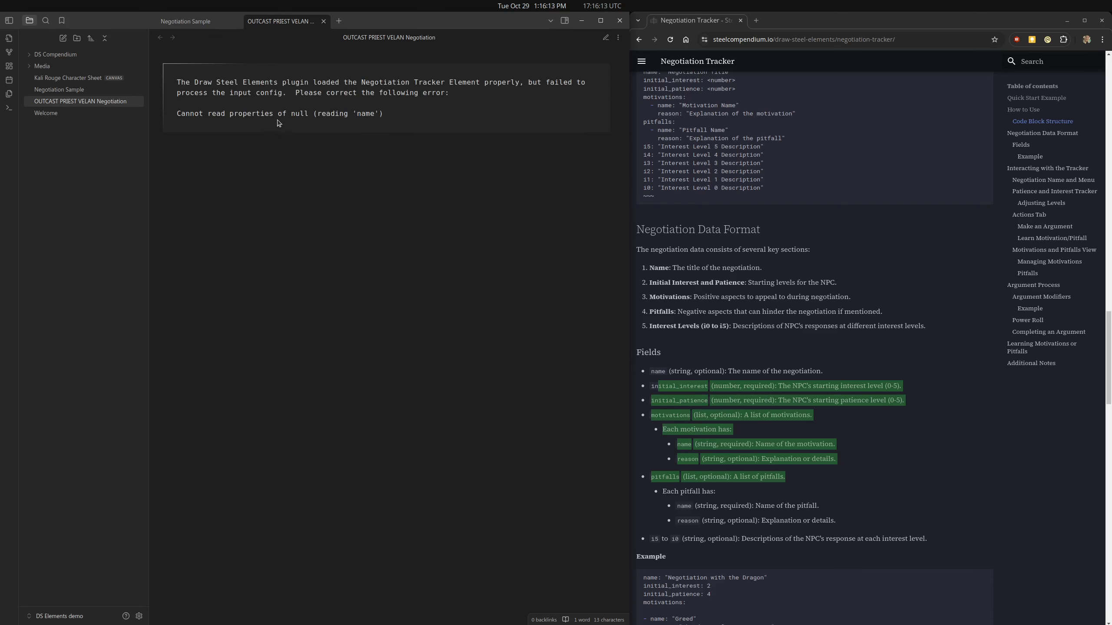
drag(310, 114, 366, 114)
key(ctrl+e)
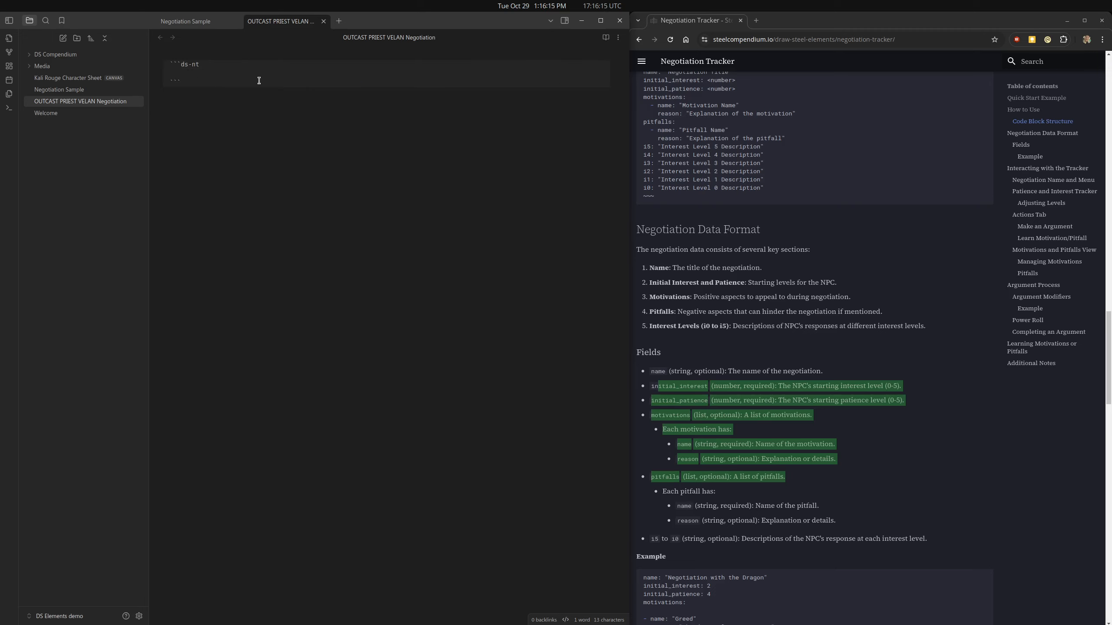
text(name:)
Step: Dock the Negotiation Sample note below the new note and enlarge the new note's pane
drag(195, 22, 330, 471)
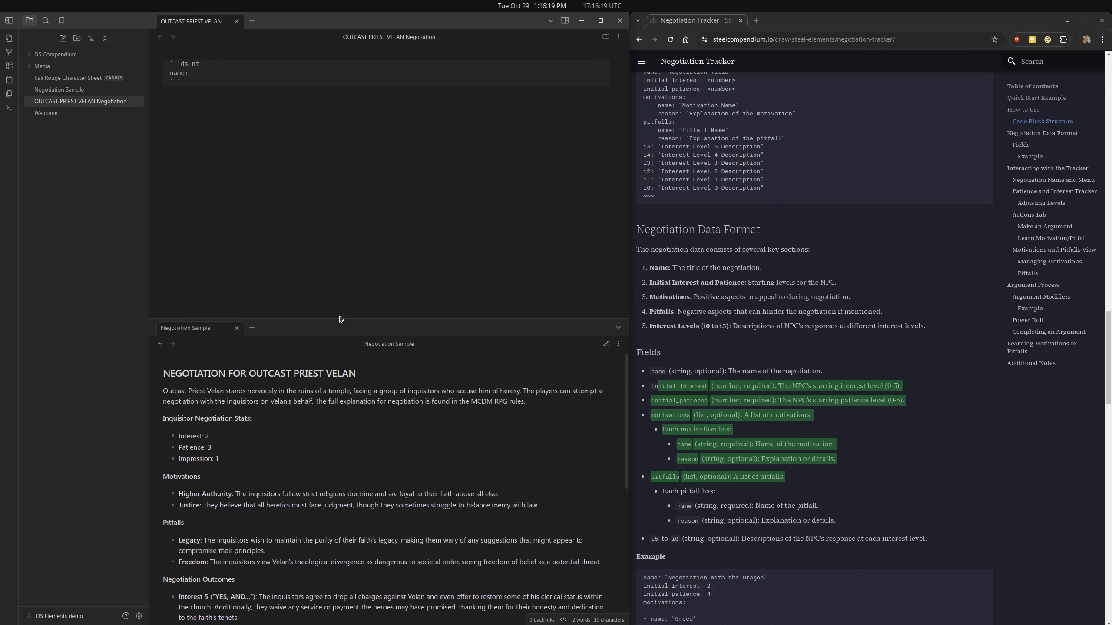
drag(342, 319, 356, 415)
click(212, 473)
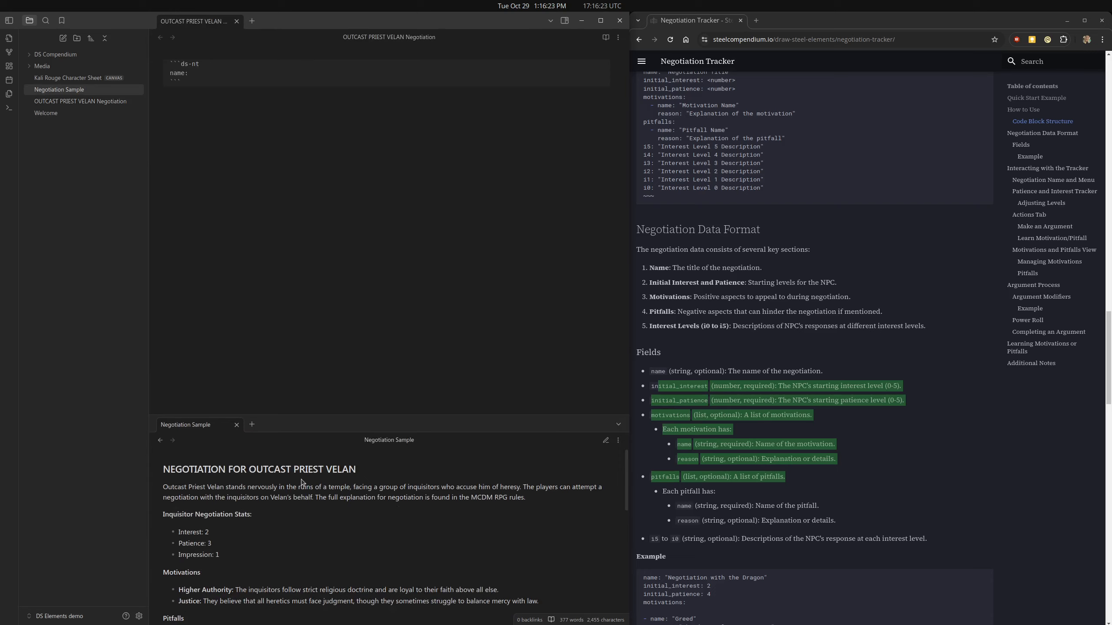
Step: Set the code block's name to "Outcast Priest Velan accursed of heresy by the Inquisitors"
click(199, 73)
text(Ou)
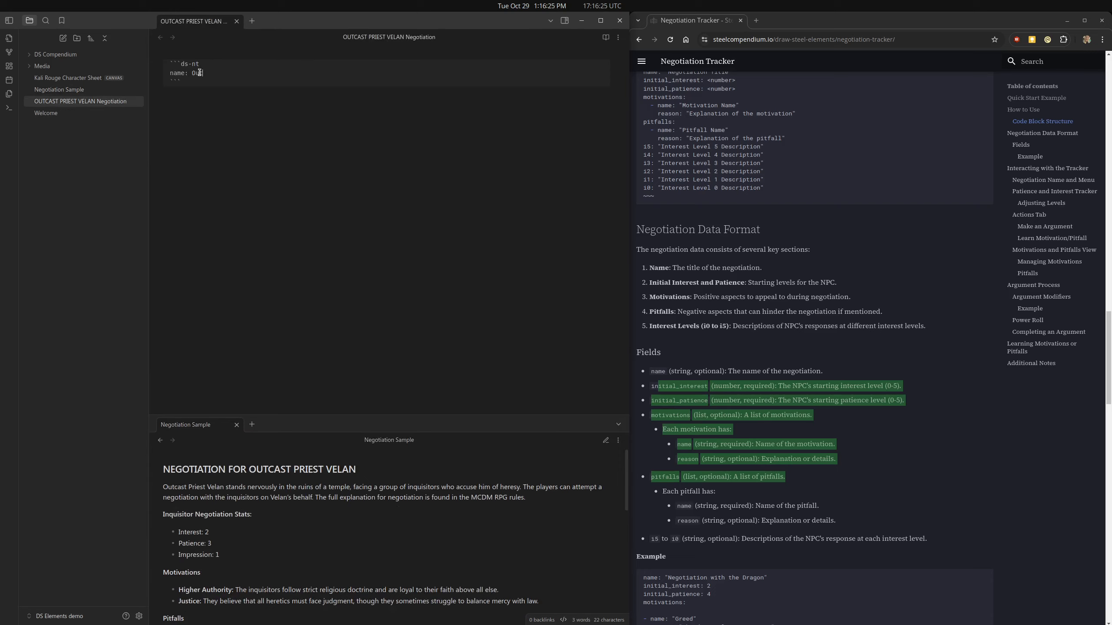
text(tcast Priest Velan accursed of heresy by the Inquisti)
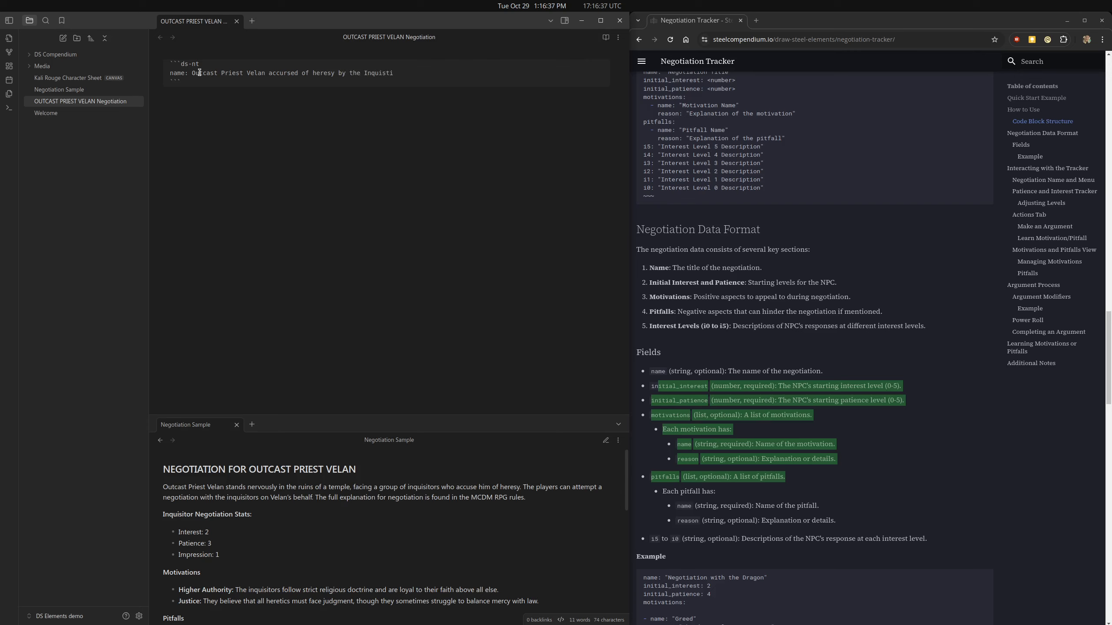
key(BackSpace)
key(BackSpace)
key(BackSpace)
key(BackSpace)
text(sitors)
Step: Review the sample's motivations and pitfalls and the documented name and reason keys of a motivation
click(497, 115)
scroll(389, 526, down, 2)
drag(169, 468, 234, 543)
scroll(744, 175, up, 1)
drag(795, 166, 658, 158)
double_click(662, 158)
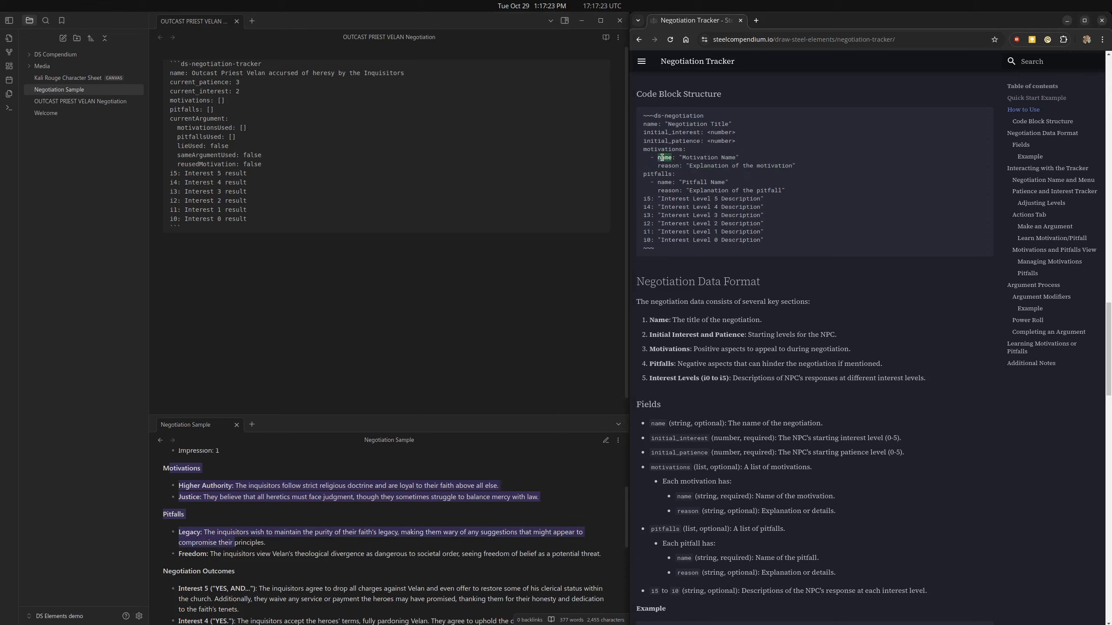
double_click(668, 166)
Step: Replace the empty motivations list with an entry named Higher Authority, copied from the sample note
click(239, 97)
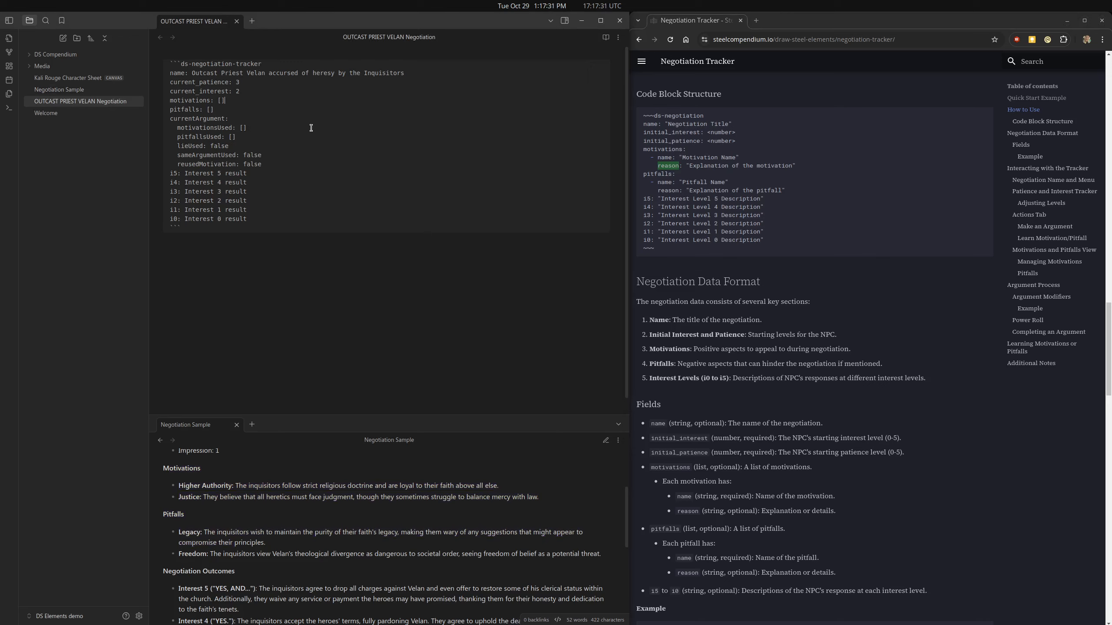
key(Return)
text(-)
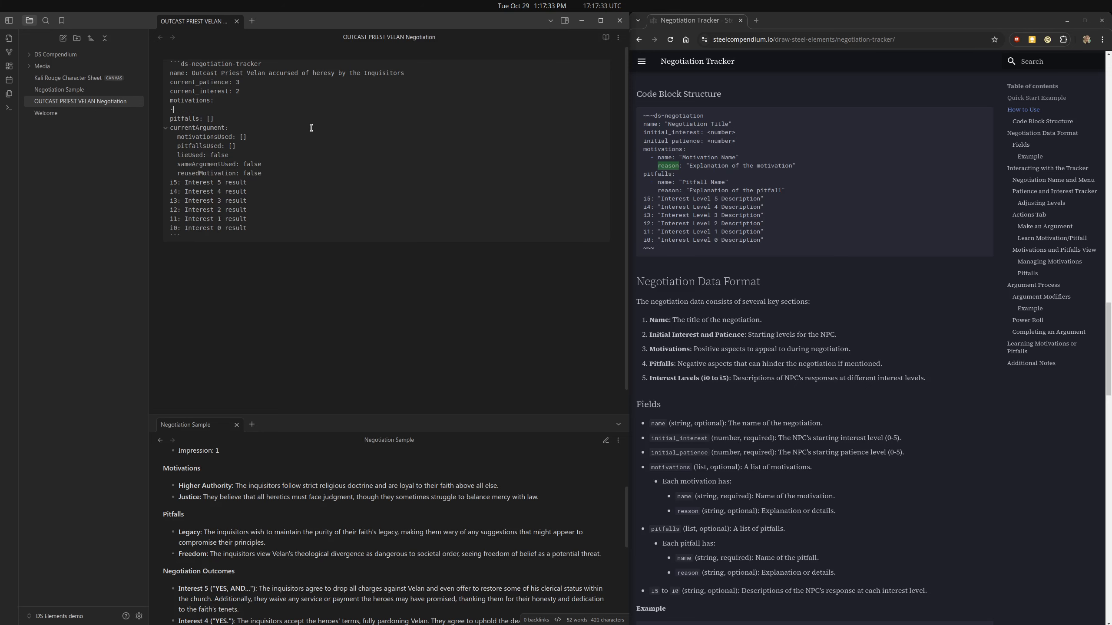
text( name:)
drag(179, 486, 233, 485)
key(ctrl+c)
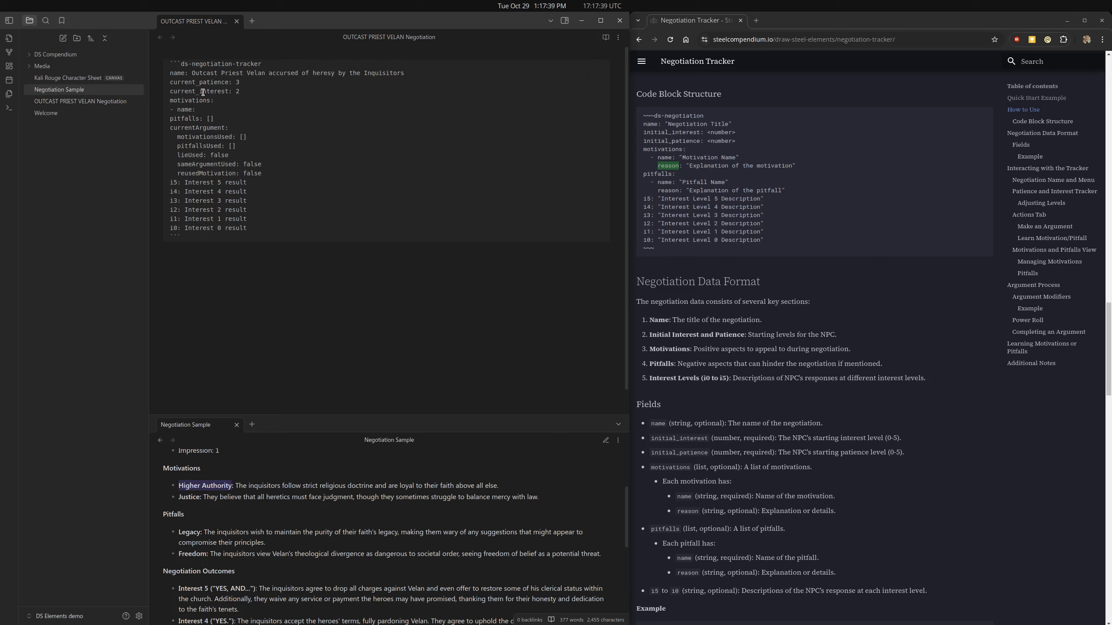
click(220, 108)
key(ctrl+v)
Step: Give the Higher Authority motivation the reason "The inquisitors follow strict religious doctrine and are loyal to their faith above all else."
key(Return)
text(- )
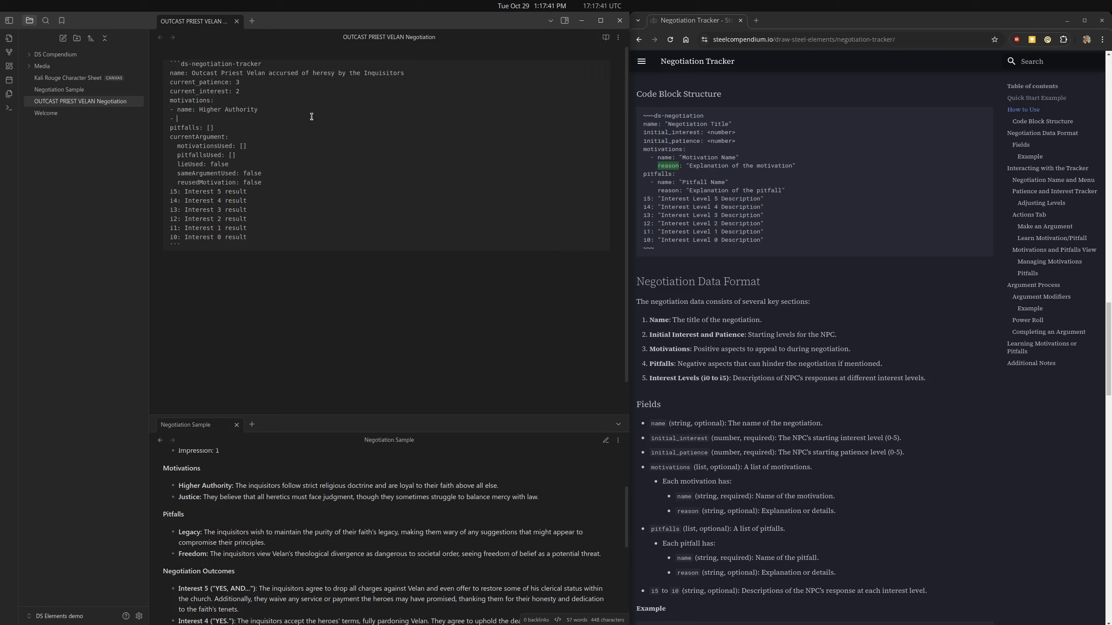
text(reason:)
drag(236, 485, 499, 485)
key(ctrl+c)
click(236, 115)
key(ctrl+v)
key(Return)
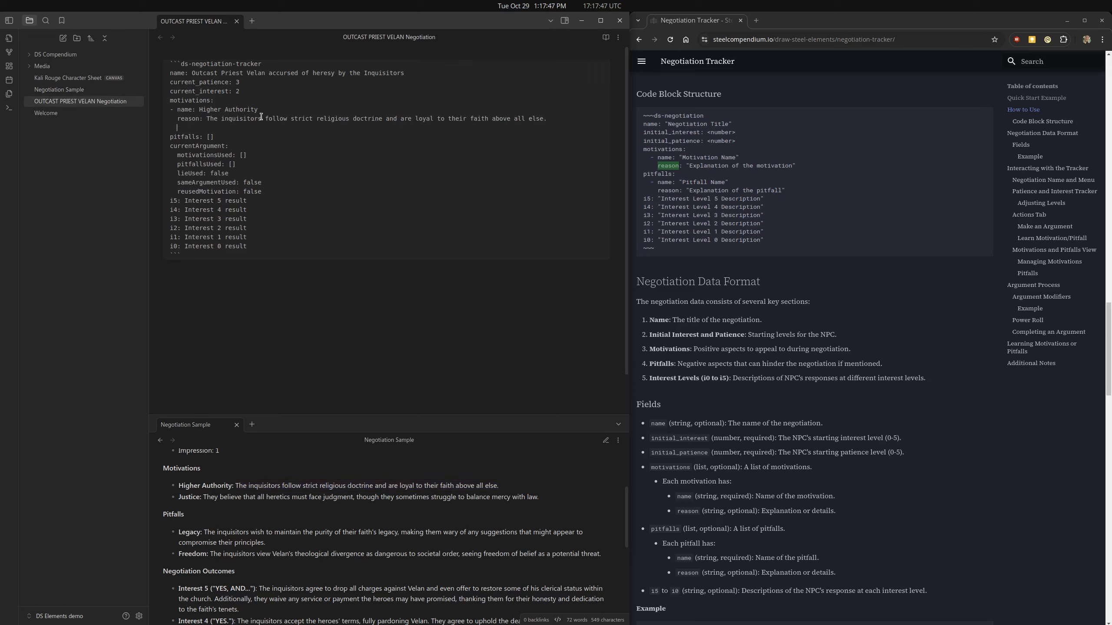
Step: Start a second motivation entry with a name field and select the sample's Justice motivation name
text(- na,me:)
double_click(193, 492)
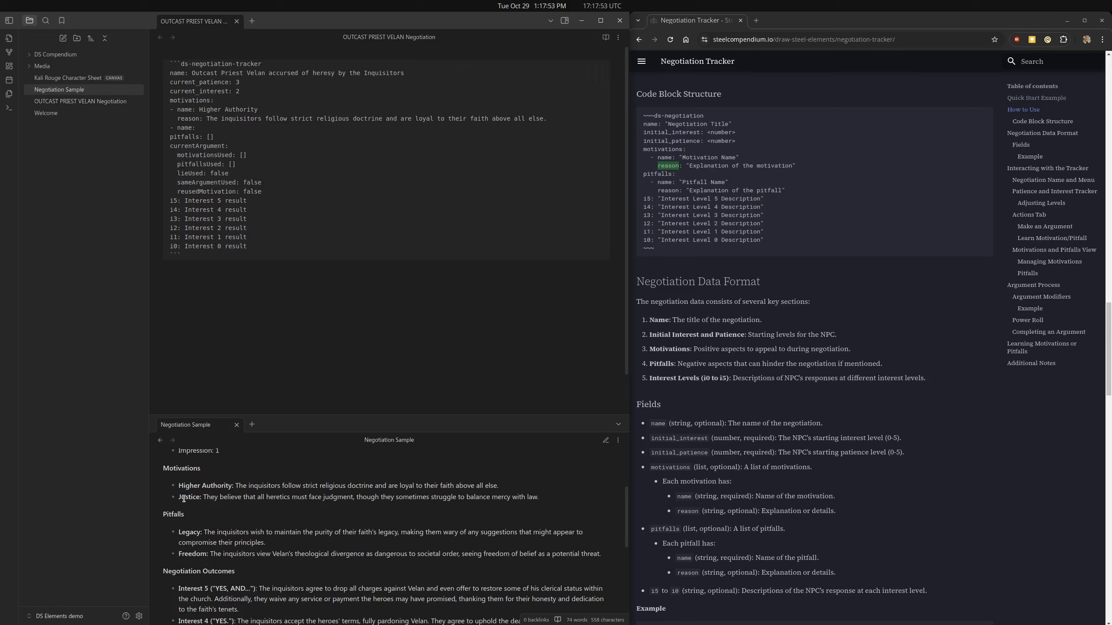